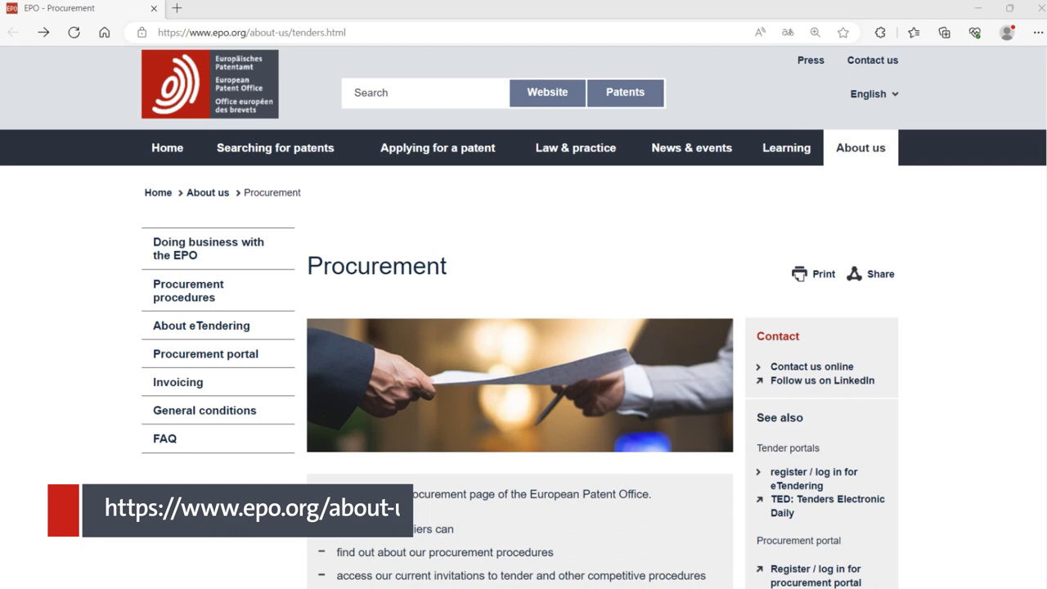
# Open the EPO Procurement portal page and scroll to its register and login links
pyautogui.click(148, 368)
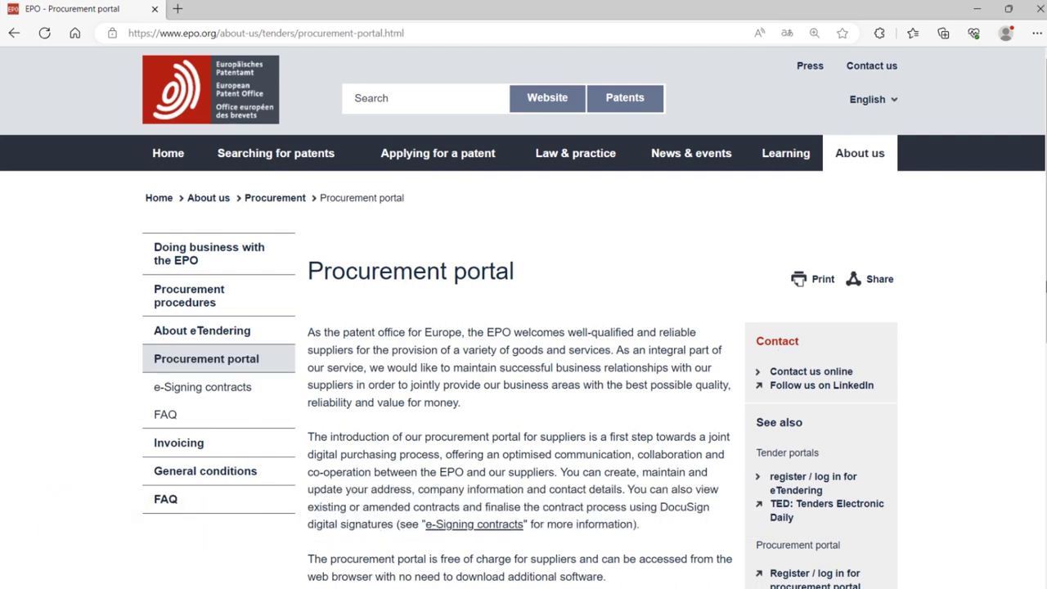
pyautogui.scroll(-3, 1040, 341)
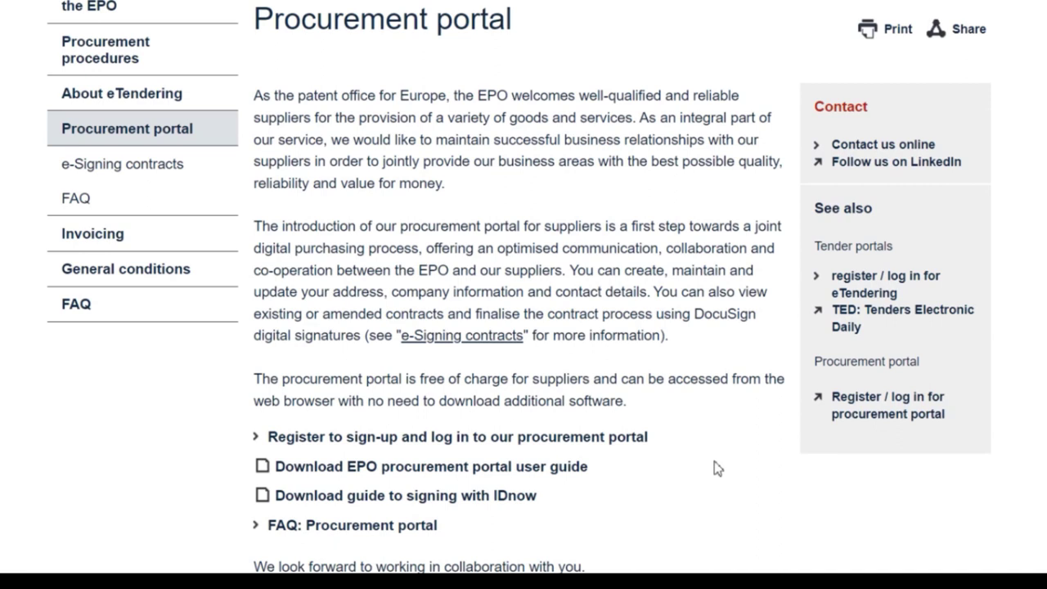
# Go to the supplier portal login page and start a new supplier registration
pyautogui.click(650, 452)
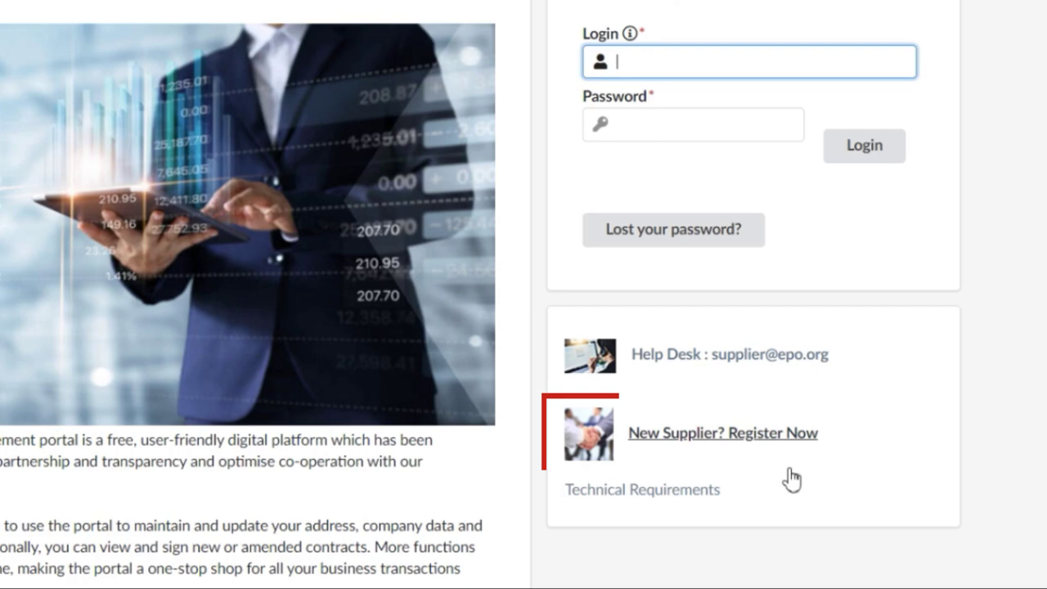
pyautogui.click(790, 475)
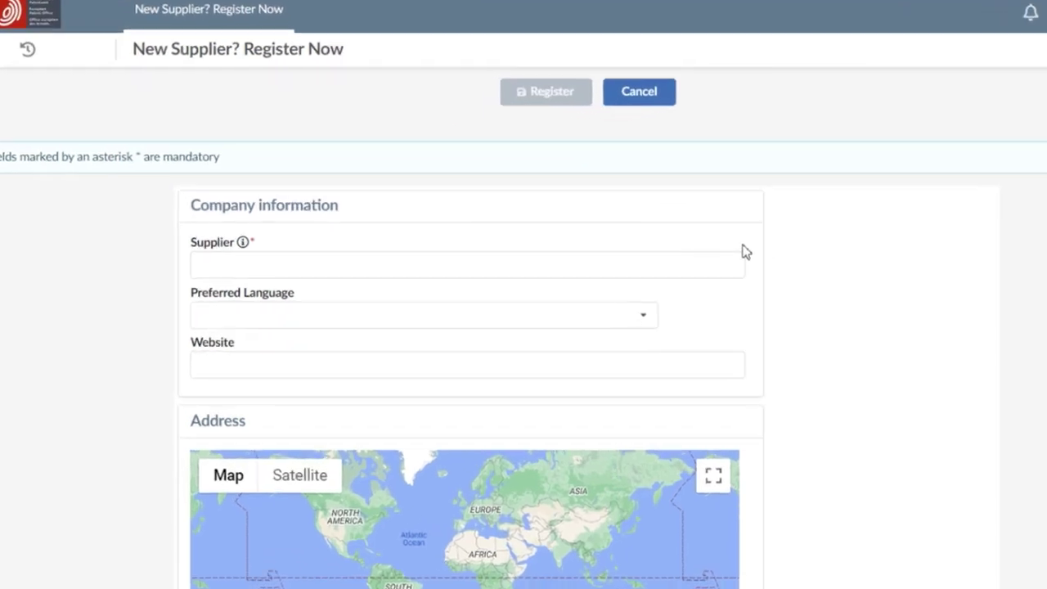
# Enter 'Test company' as the supplier name and set the preferred language to English
pyautogui.click(572, 262)
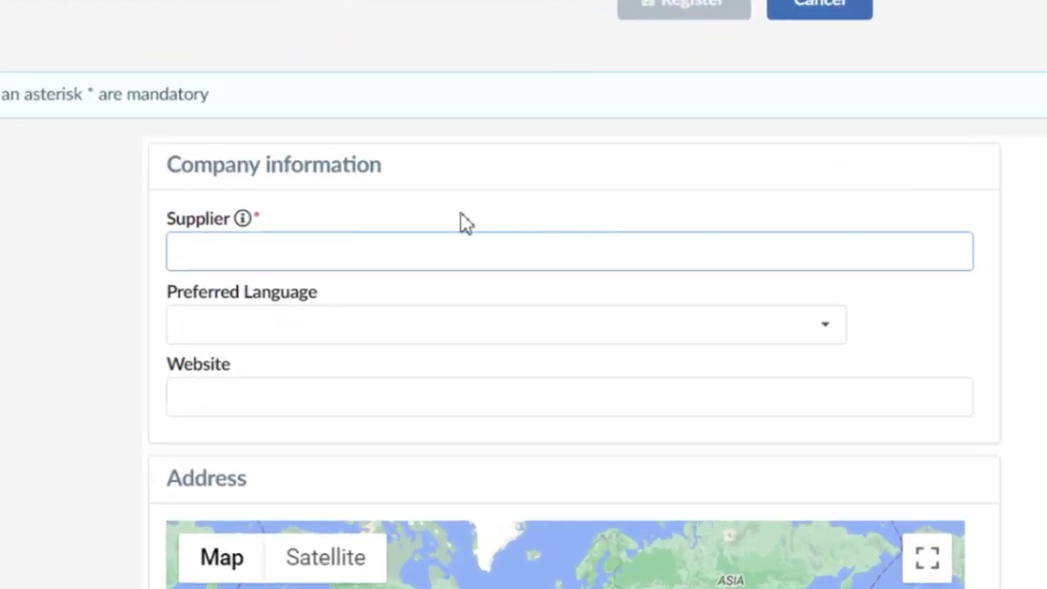
pyautogui.moveTo(247, 234)
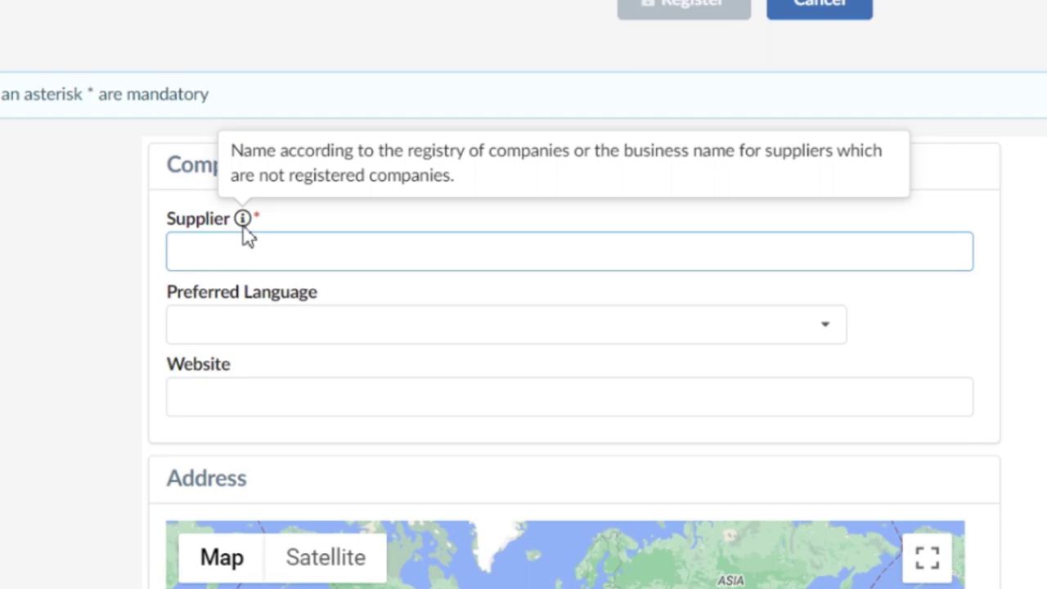
pyautogui.write('Test company')
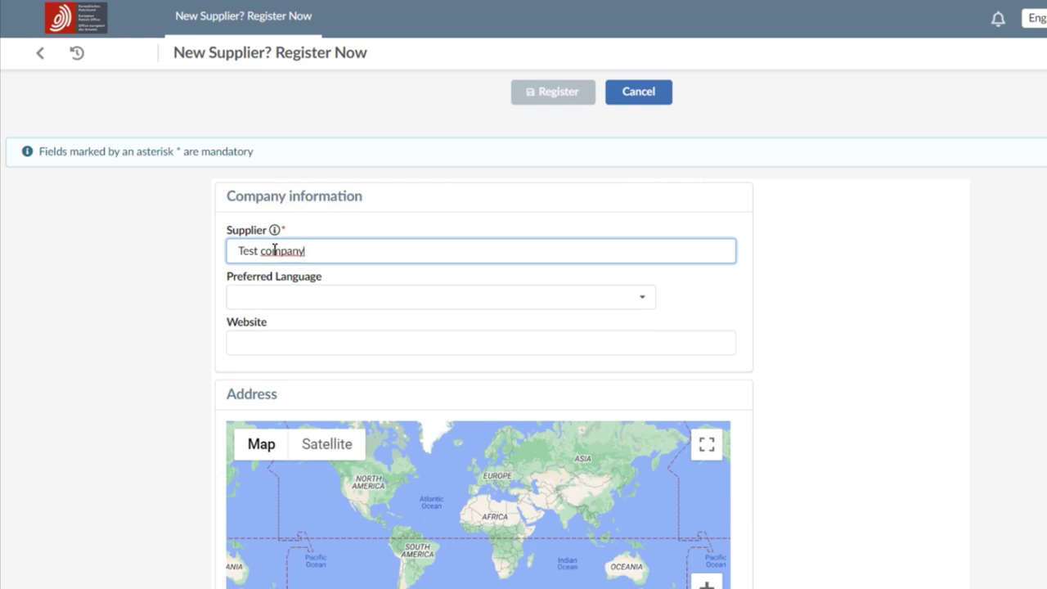
pyautogui.click(647, 305)
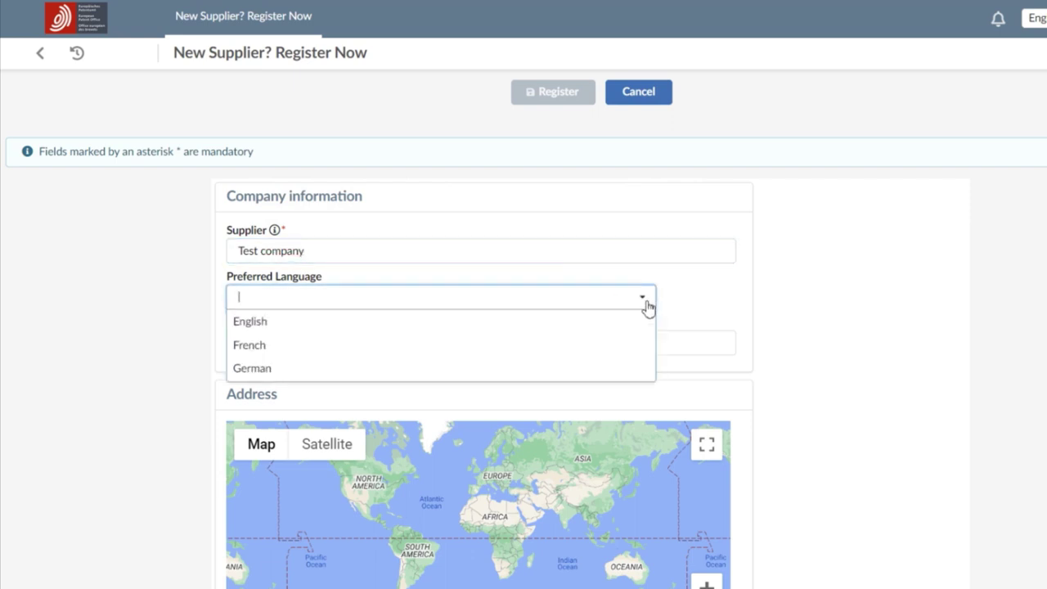
pyautogui.click(636, 324)
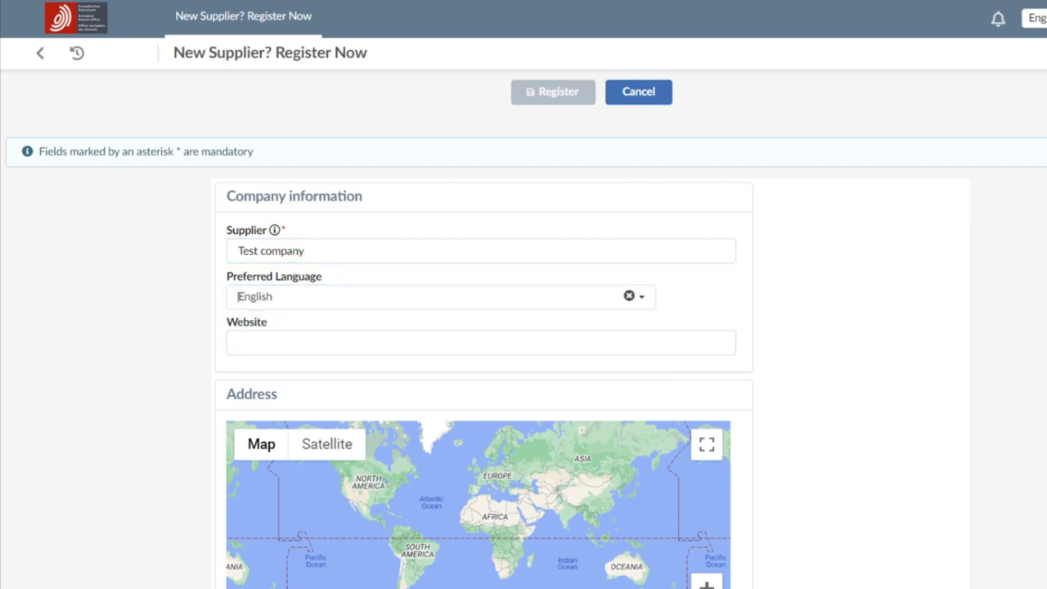
# Search 'Bob van' in Address Line 1 and pick the suggested Munich street address
pyautogui.scroll(-5, 450, 348)
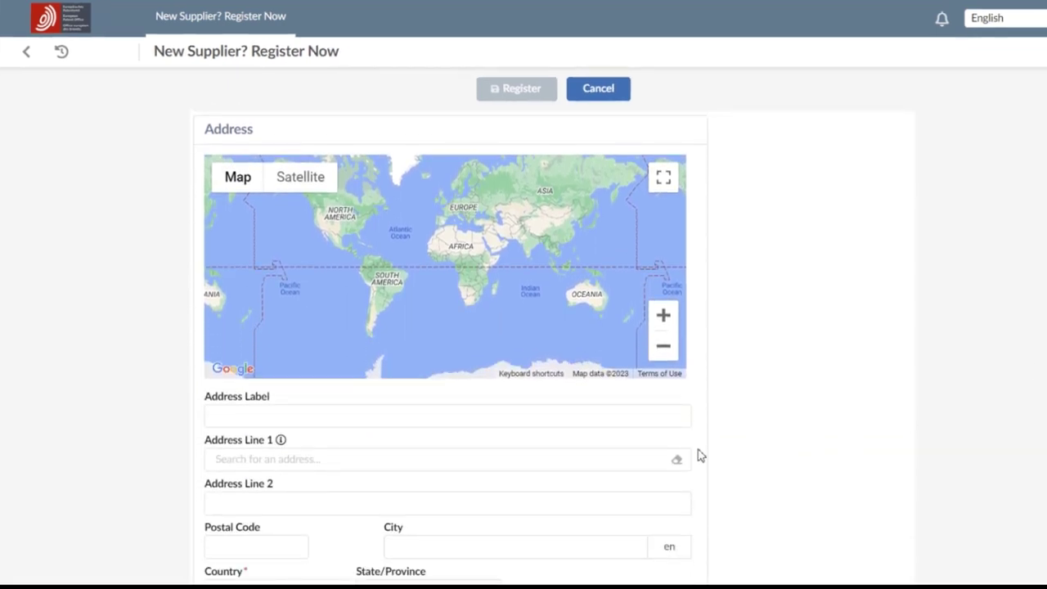
pyautogui.click(653, 457)
pyautogui.write('Bob van')
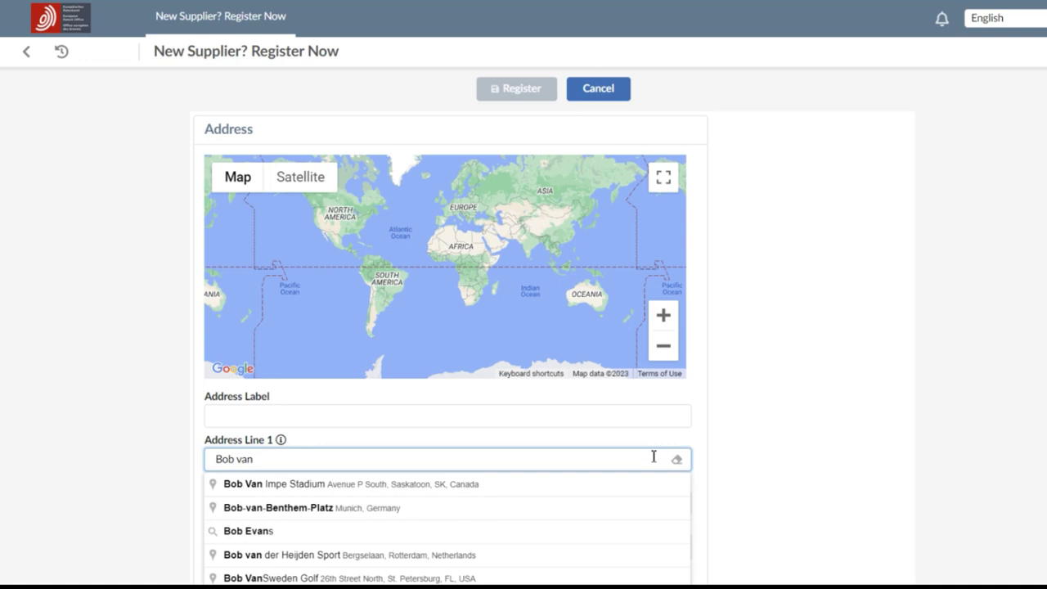
pyautogui.click(647, 508)
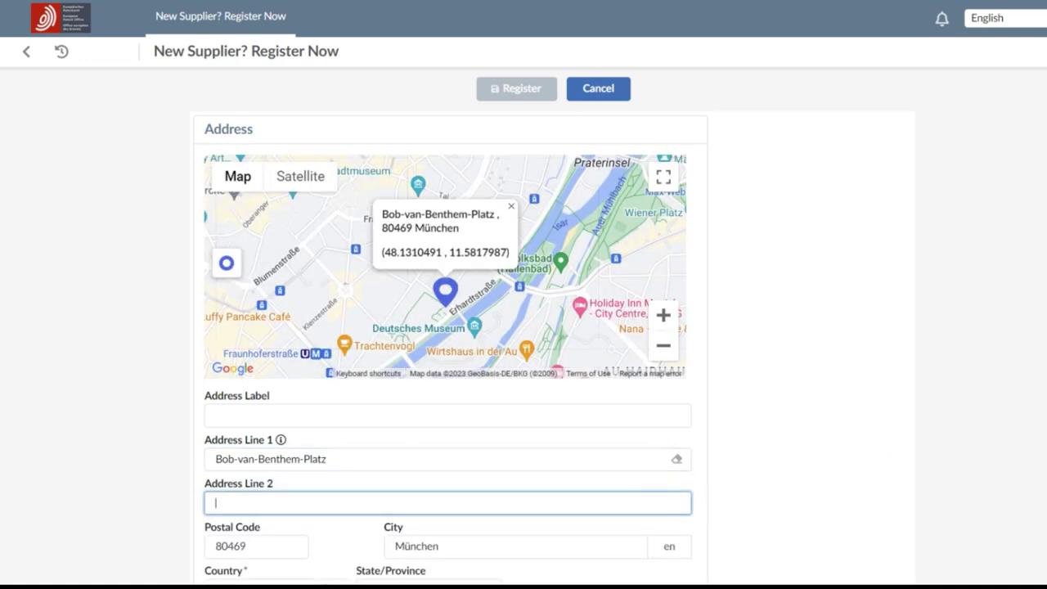
pyautogui.scroll(-3, 450, 343)
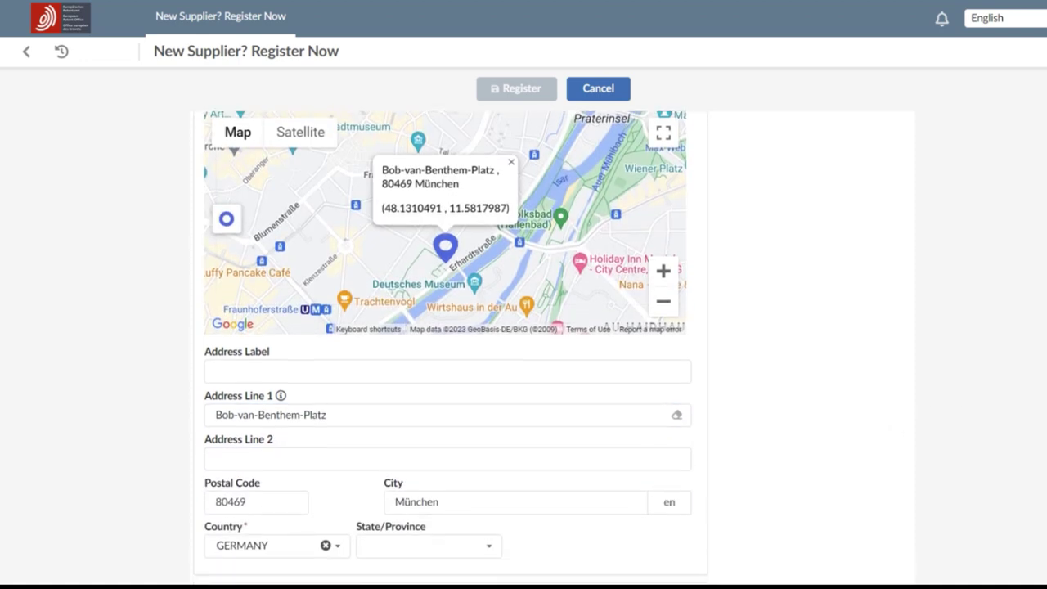
# Enter 123456789 as the DUNS number after checking the VAT ID format hint
pyautogui.scroll(-5, 451, 343)
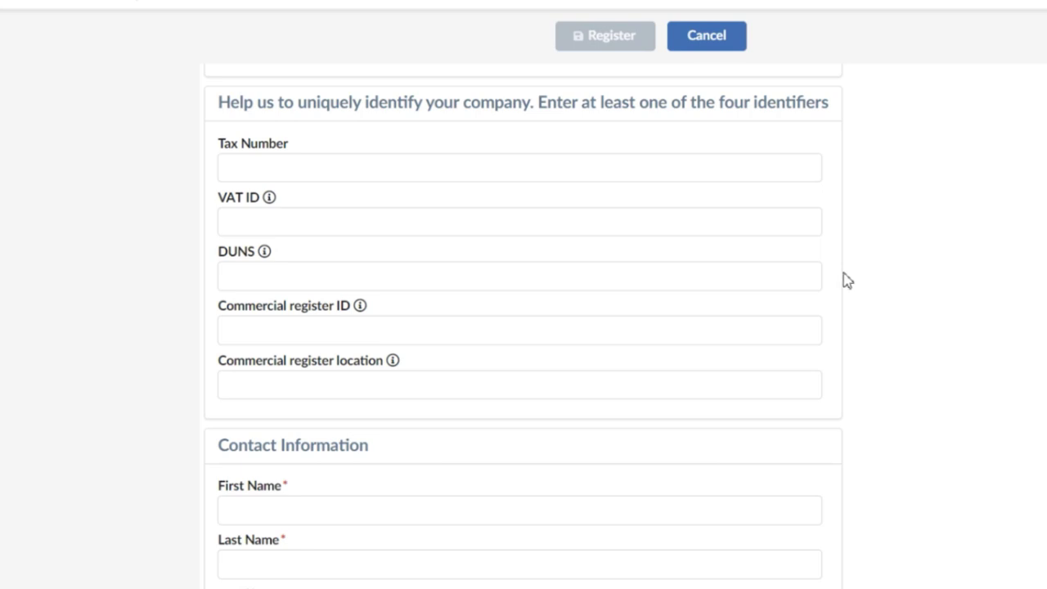
pyautogui.click(778, 276)
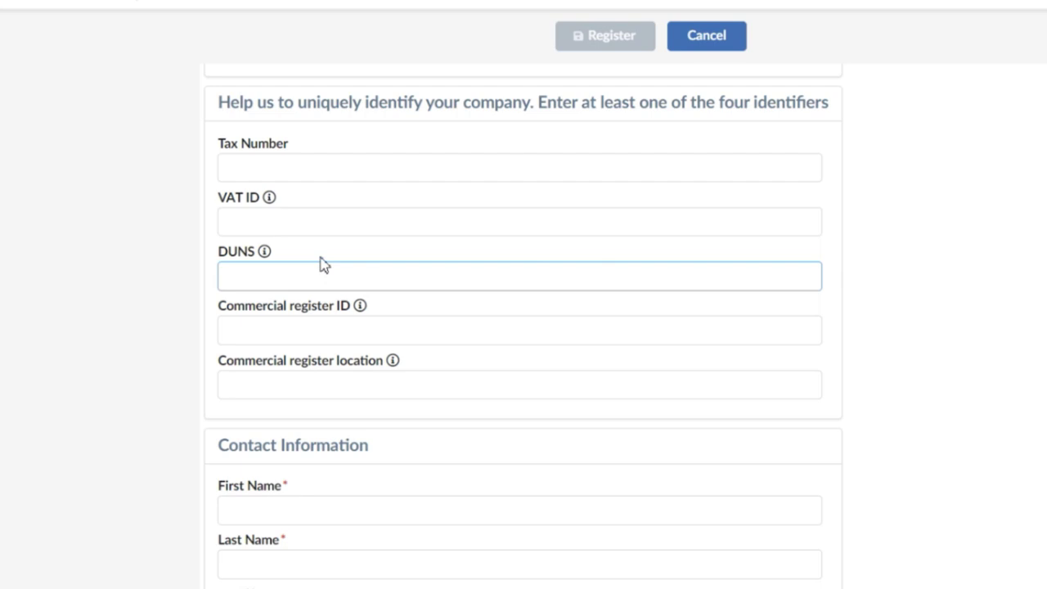
pyautogui.moveTo(265, 259)
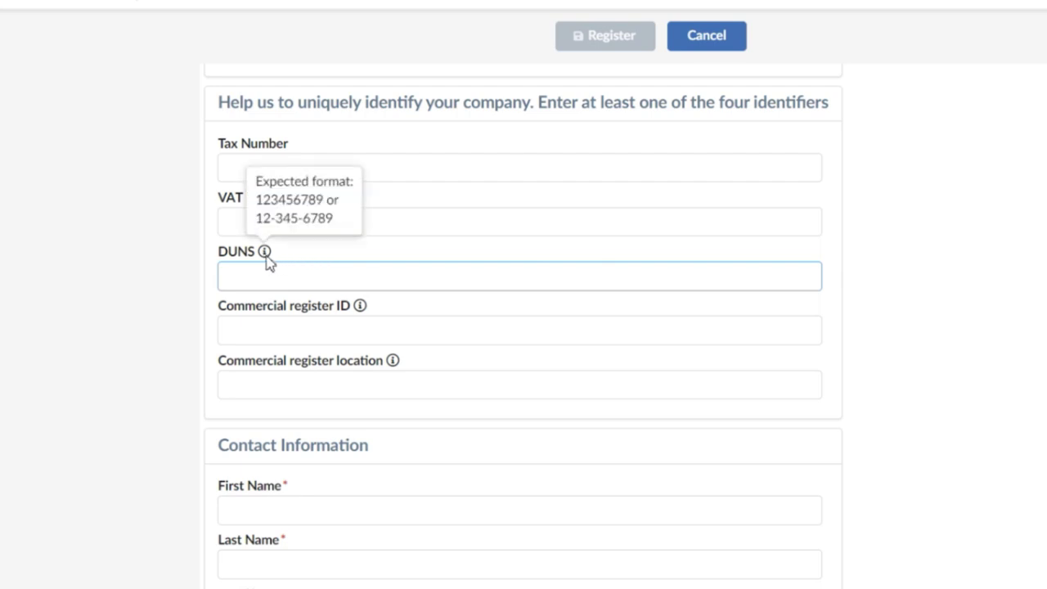
pyautogui.scroll(1, 285, 259)
pyautogui.click(281, 267)
pyautogui.moveTo(270, 275)
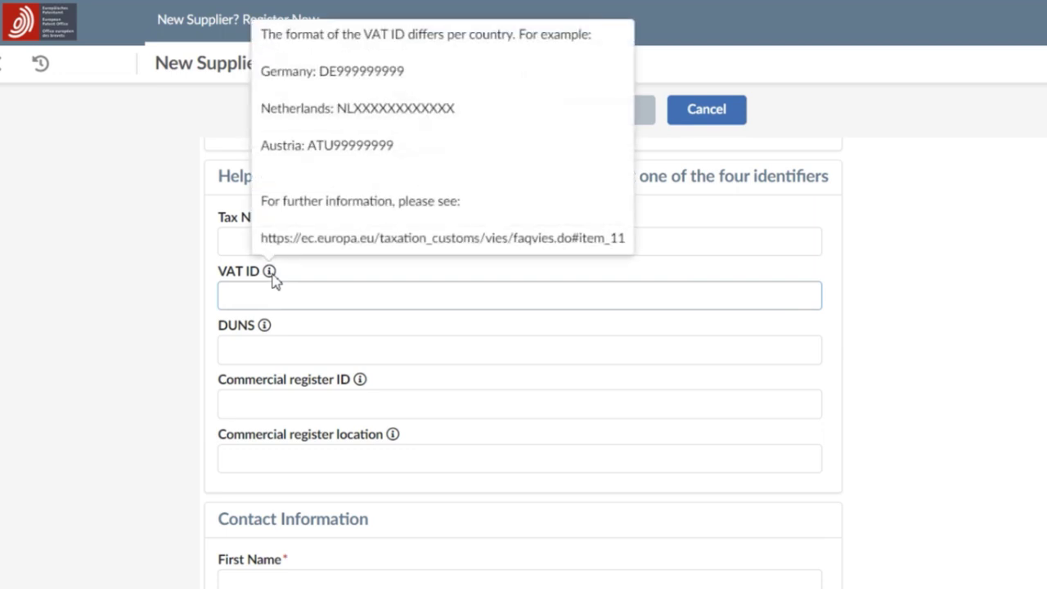
pyautogui.click(287, 351)
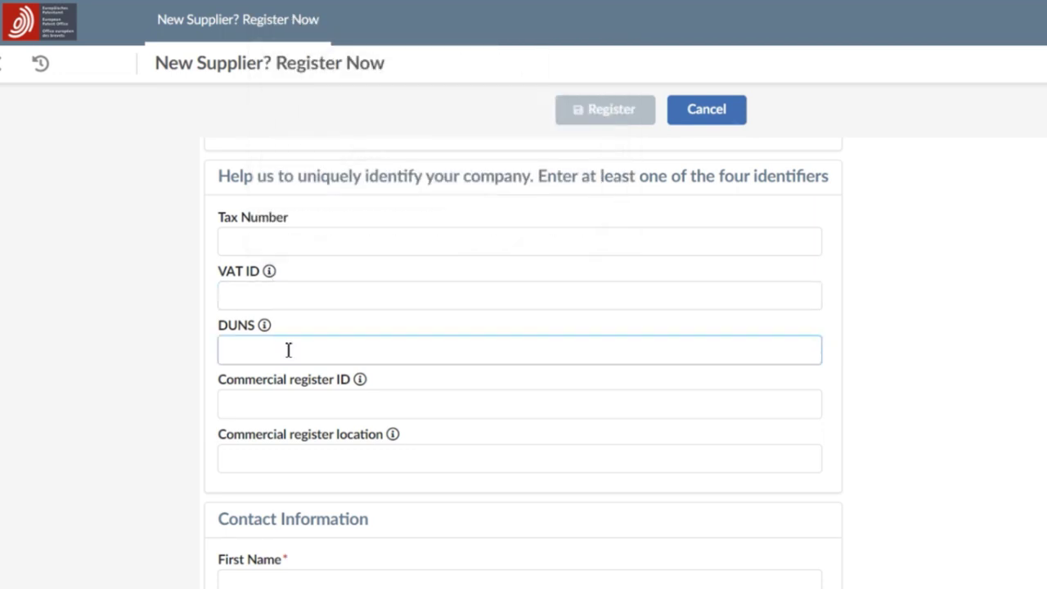
pyautogui.write('123456789')
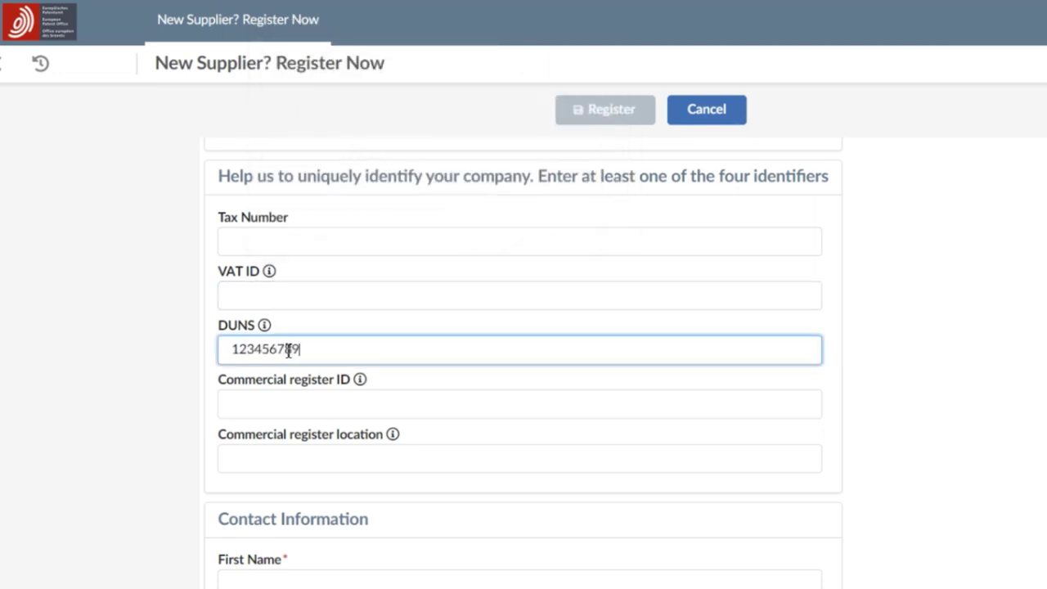
# Fill in the contact's first name, last name and e-mail address
pyautogui.scroll(-2, 524, 368)
pyautogui.scroll(-3, 891, 165)
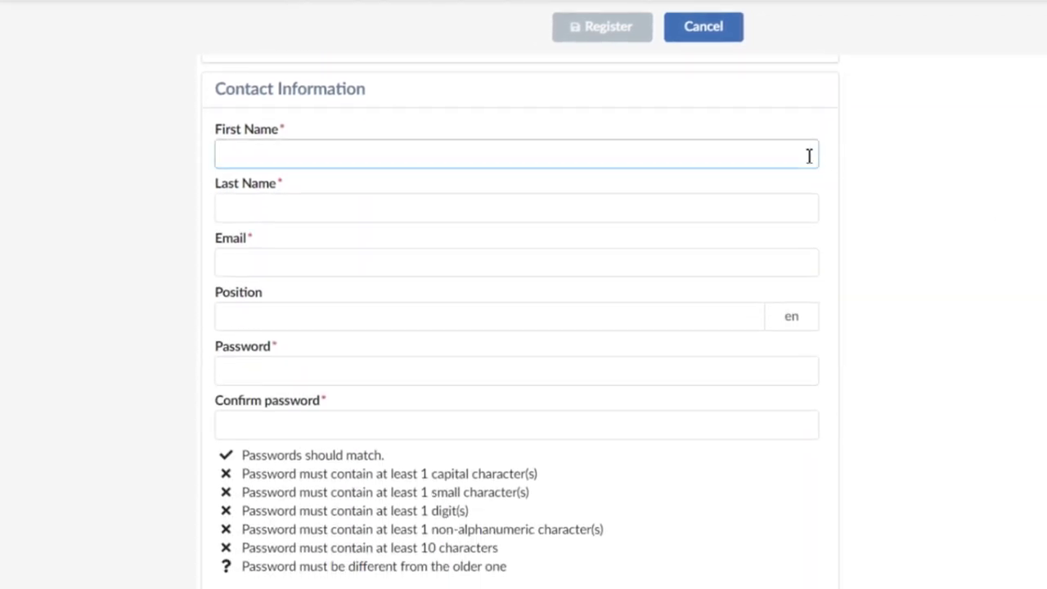
pyautogui.click(809, 156)
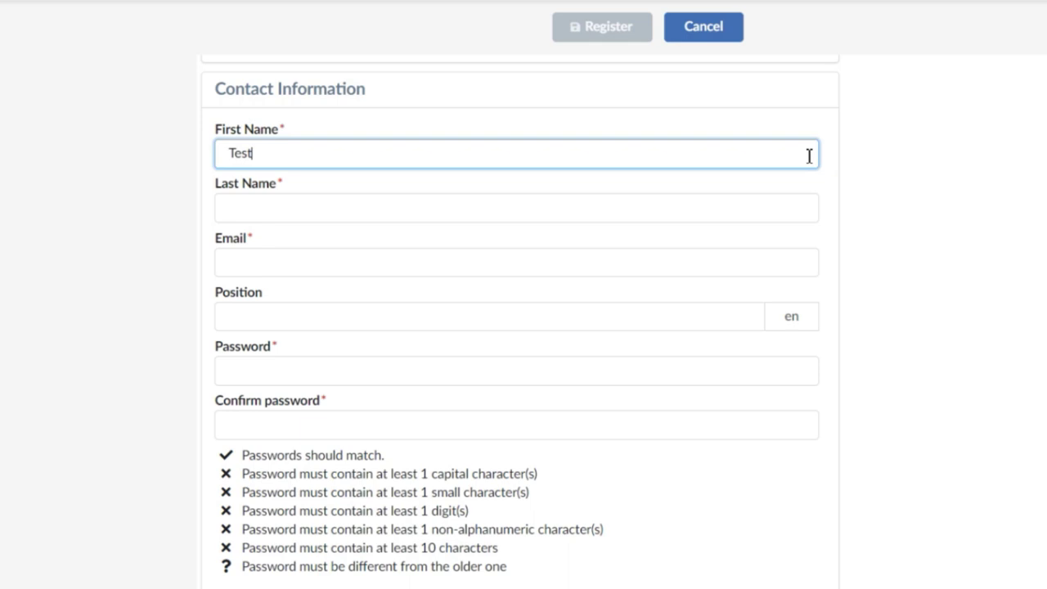
pyautogui.click(794, 206)
pyautogui.write('Person')
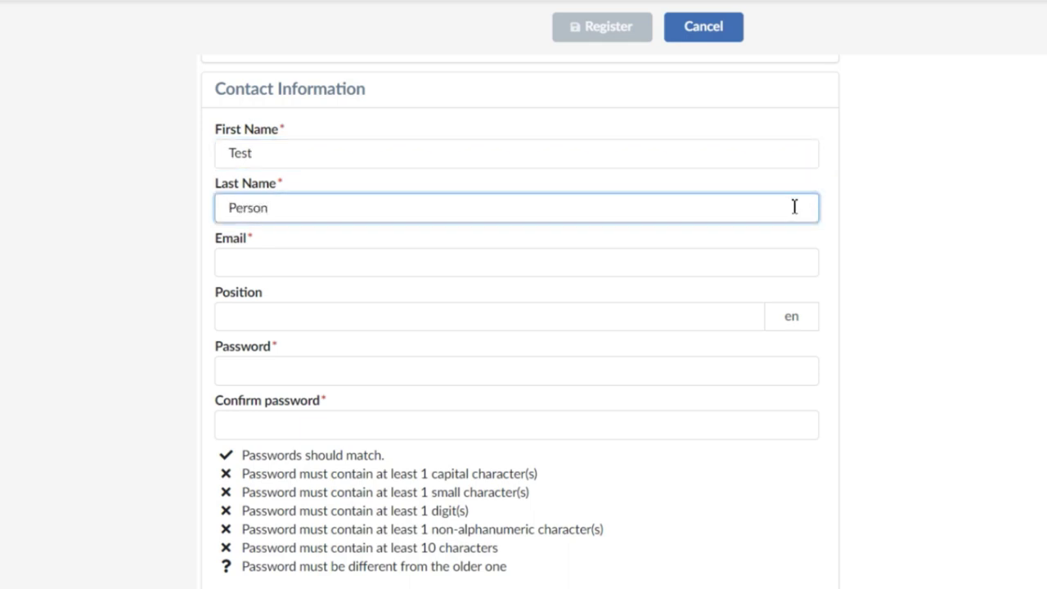
pyautogui.click(768, 256)
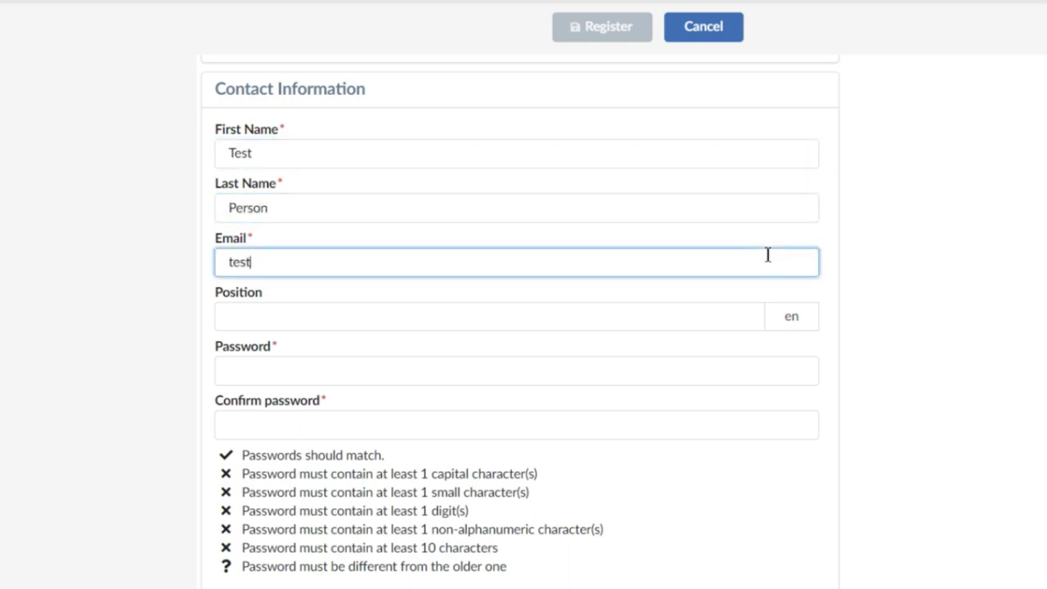
pyautogui.write('tester2@test.com')
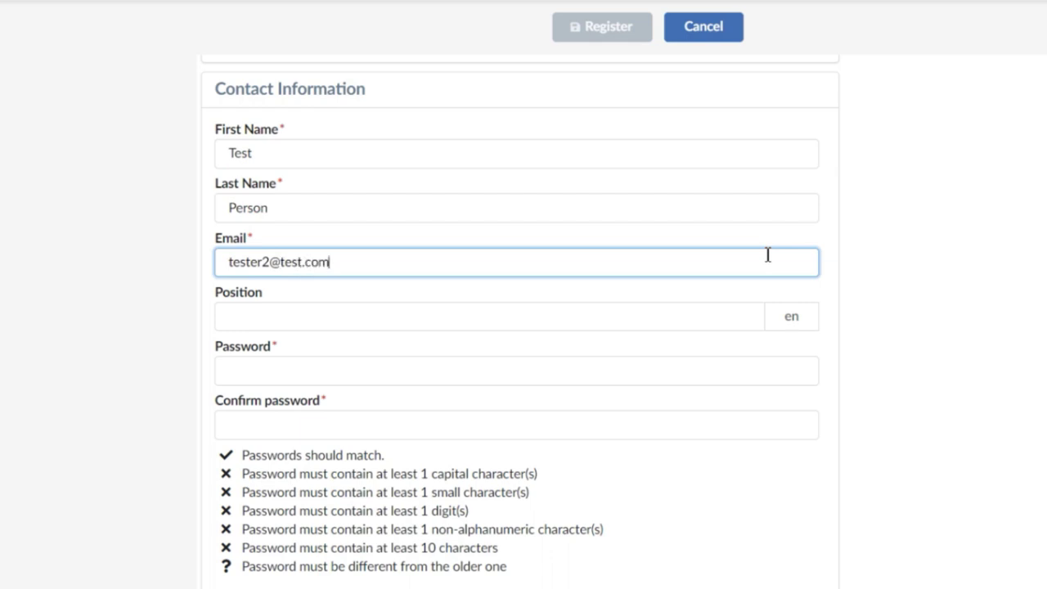
# Enter a rule-compliant account password including a symbol, then retype it to confirm
pyautogui.click(719, 370)
pyautogui.write('T')
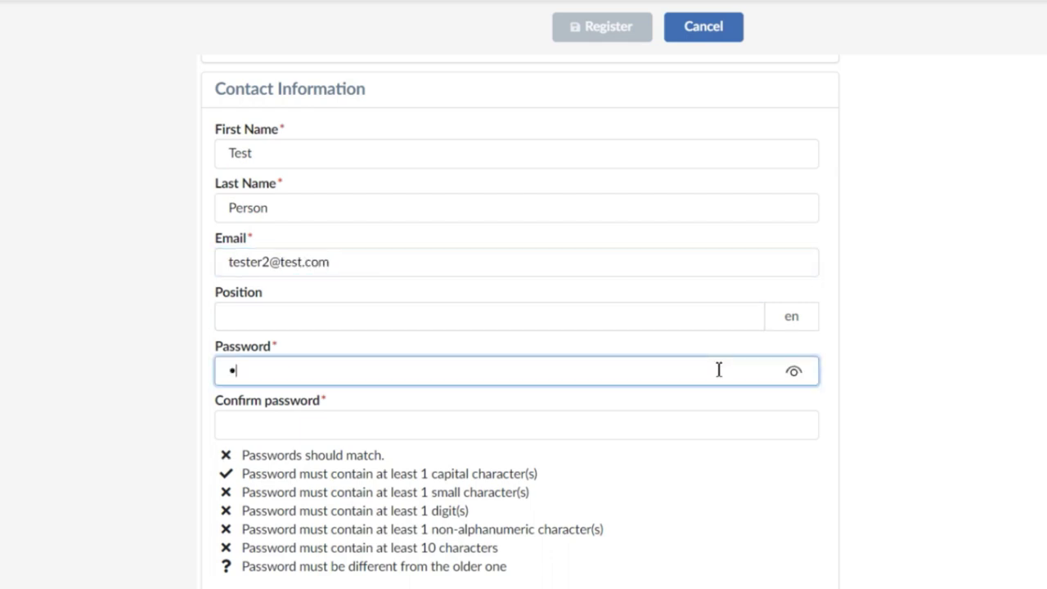
pyautogui.write('es1')
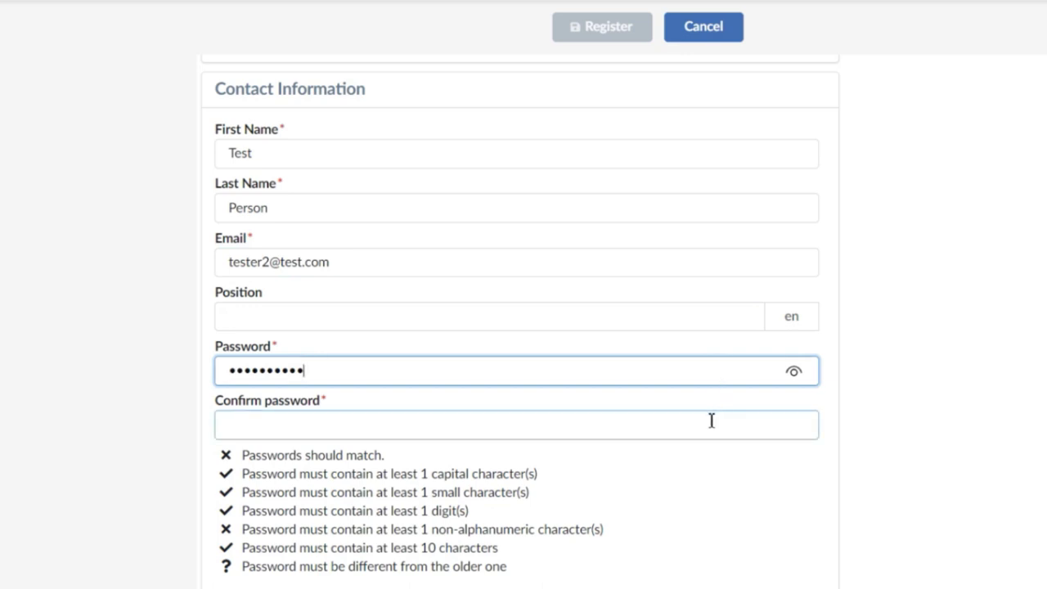
pyautogui.click(711, 420)
pyautogui.click(710, 372)
pyautogui.write('!')
pyautogui.click(685, 425)
pyautogui.write('Tester202')
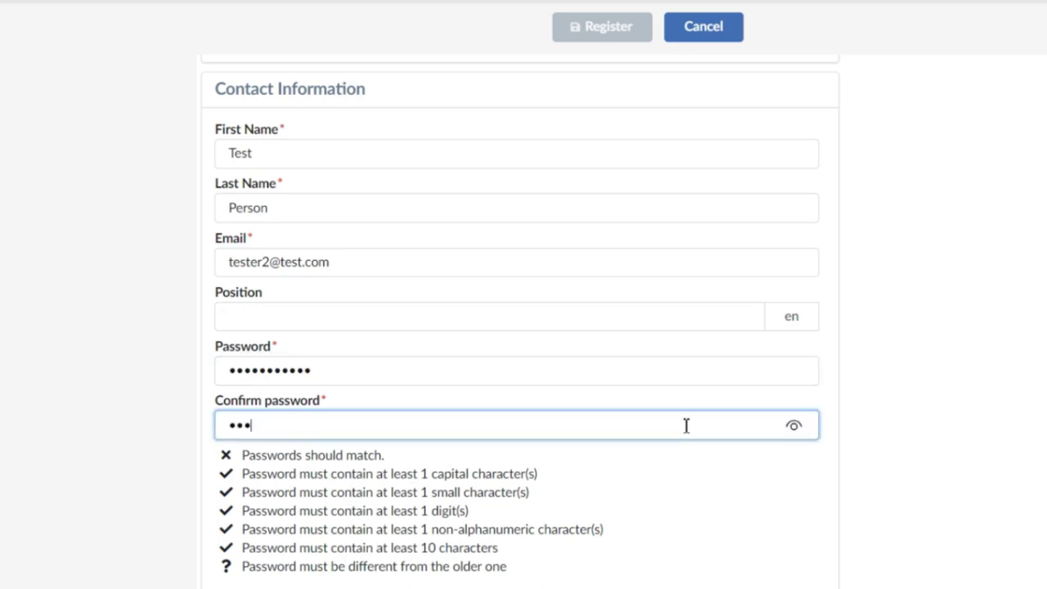
pyautogui.write('1!')
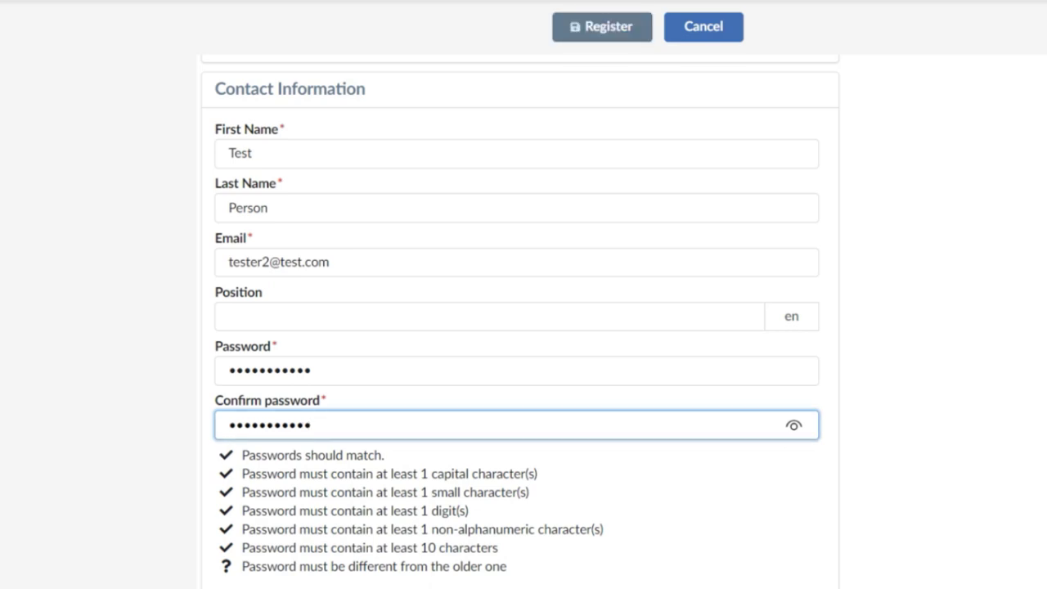
# Accept the data protection statement, enter the CAPTCHA characters, and submit the registration
pyautogui.scroll(-5, 489, 334)
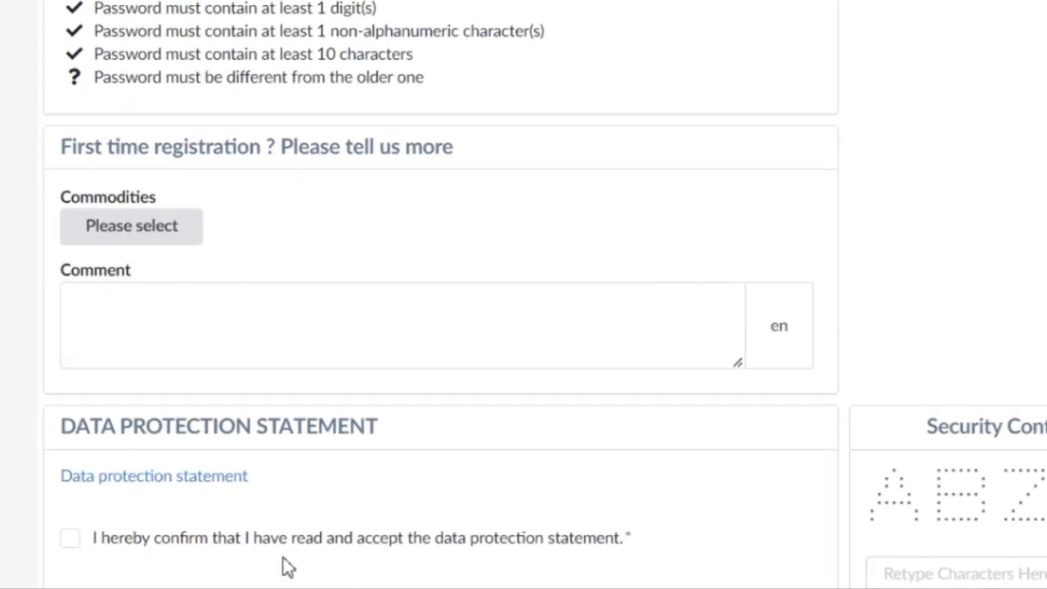
pyautogui.click(72, 543)
pyautogui.click(893, 581)
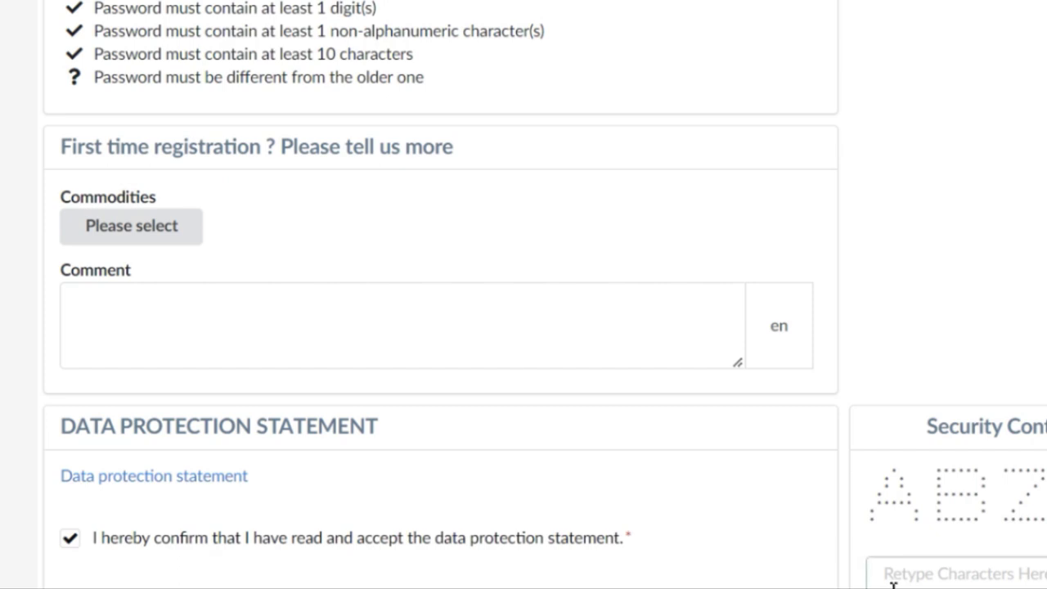
pyautogui.write('ABZ5')
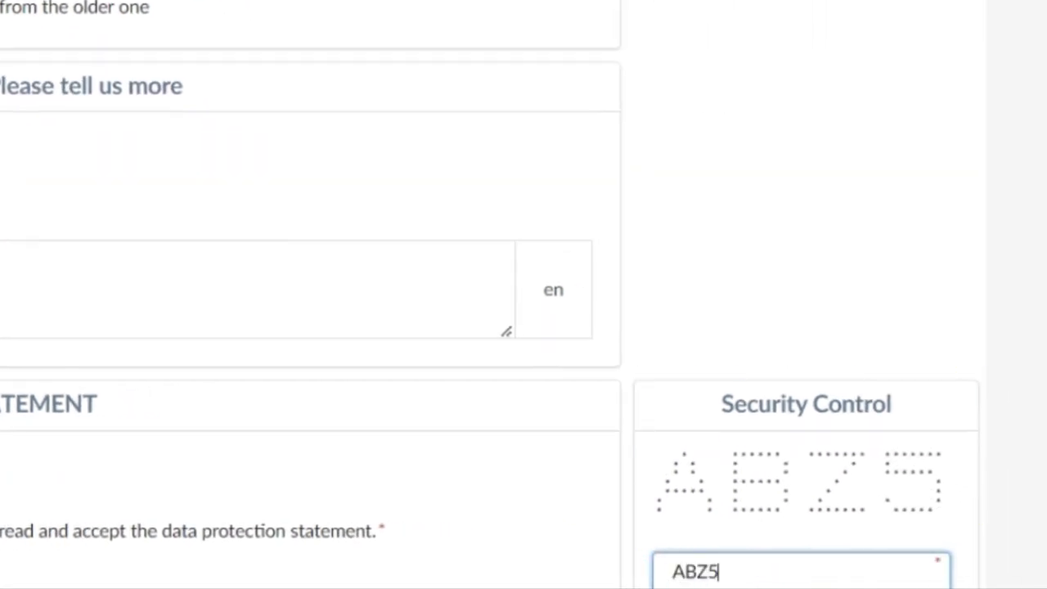
pyautogui.scroll(15, 450, 327)
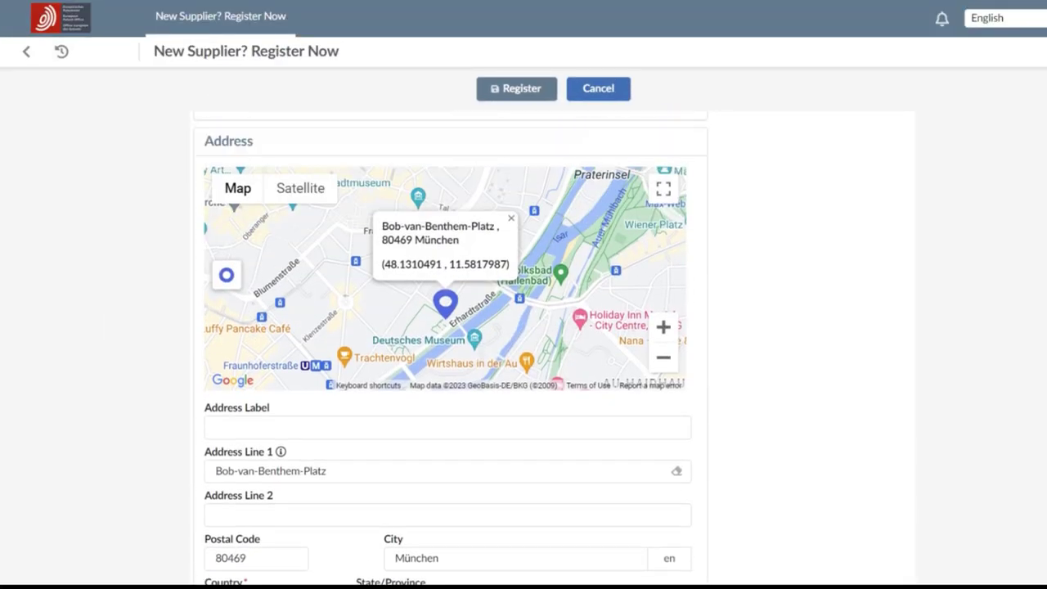
pyautogui.scroll(5, 781, 84)
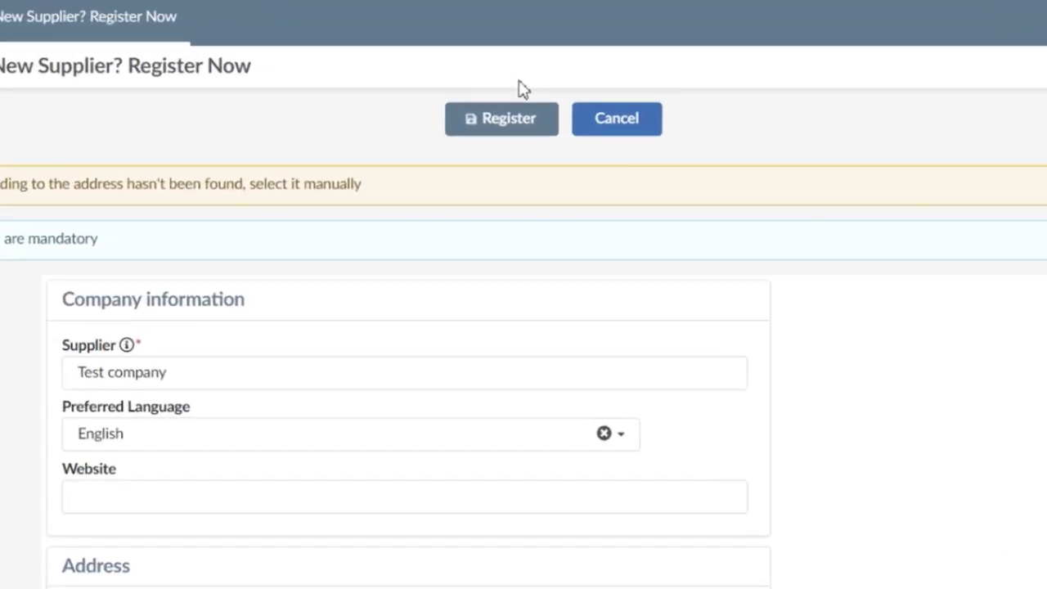
pyautogui.click(512, 87)
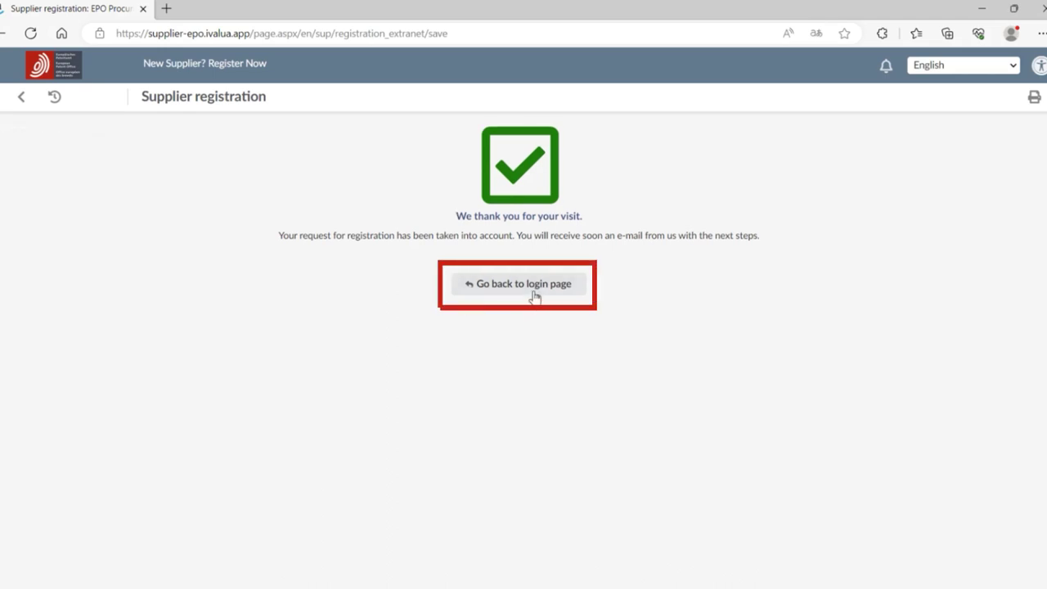
# Return to the login page and sign in with the new account's e-mail and password
pyautogui.click(533, 295)
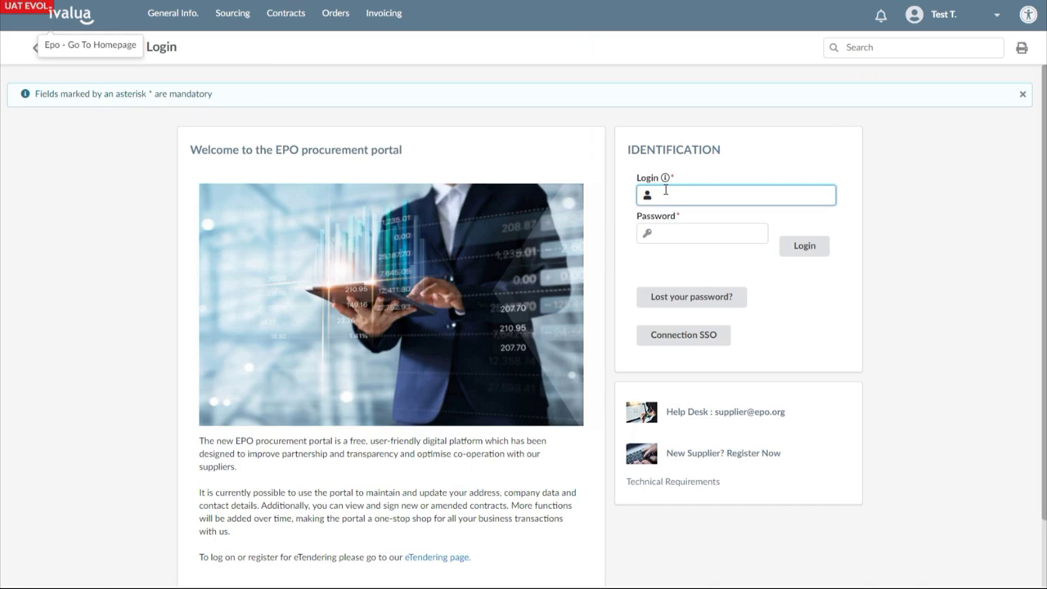
pyautogui.write('teste')
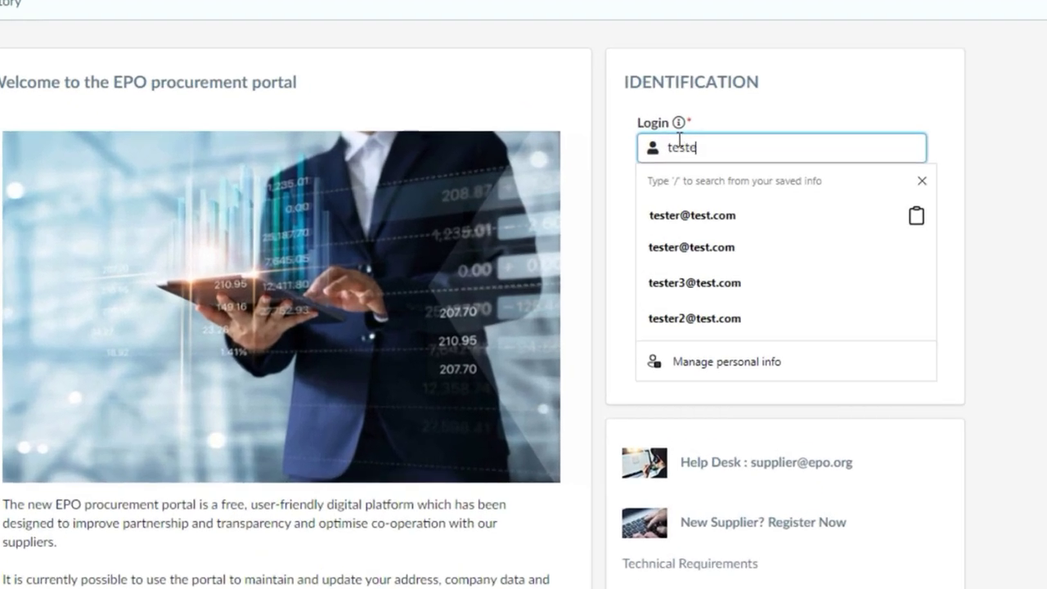
pyautogui.write('r3@test')
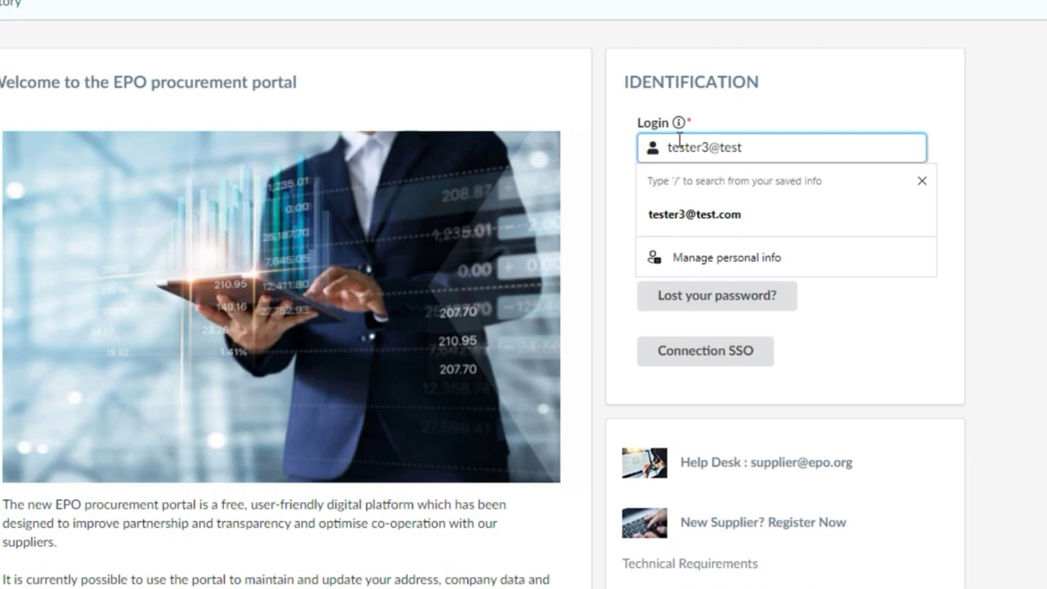
pyautogui.write('.com')
pyautogui.press('Tab')
pyautogui.write('pa')
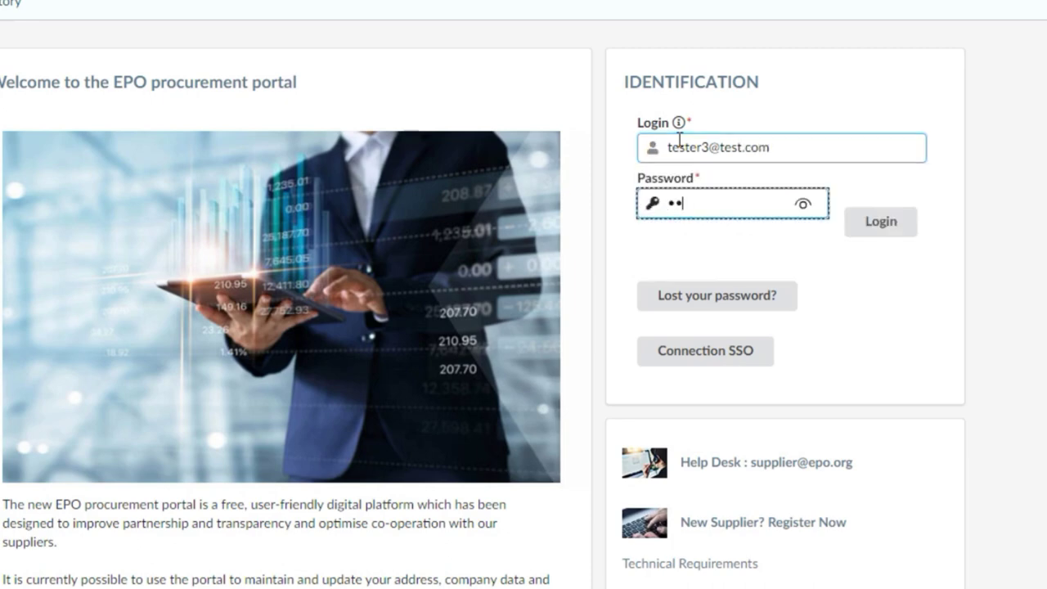
pyautogui.write('ssword123')
pyautogui.press('Return')
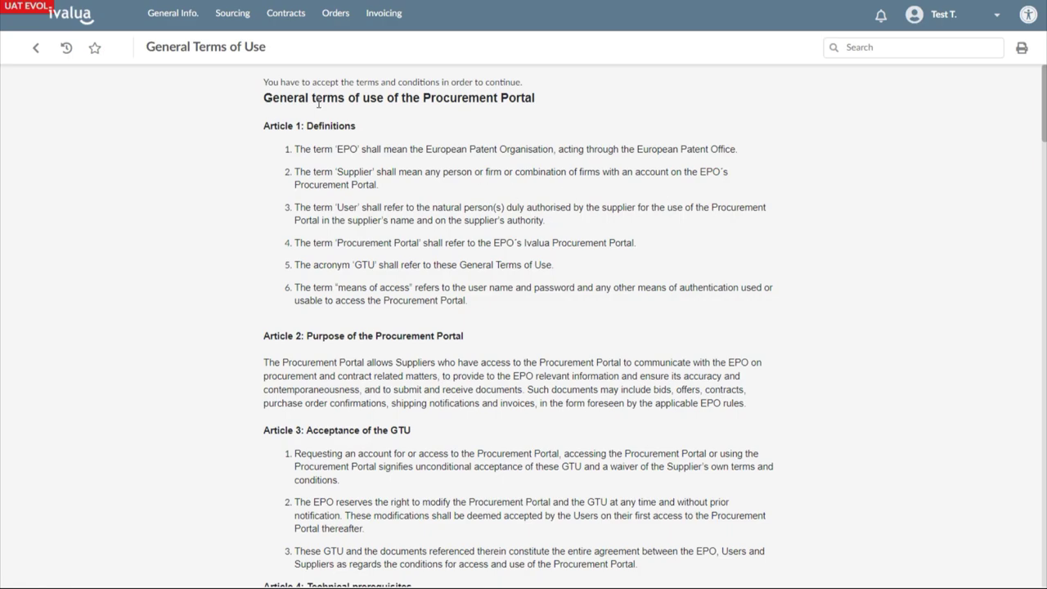
# Accept the General Terms of Use and acknowledge them
pyautogui.scroll(-8, 509, 195)
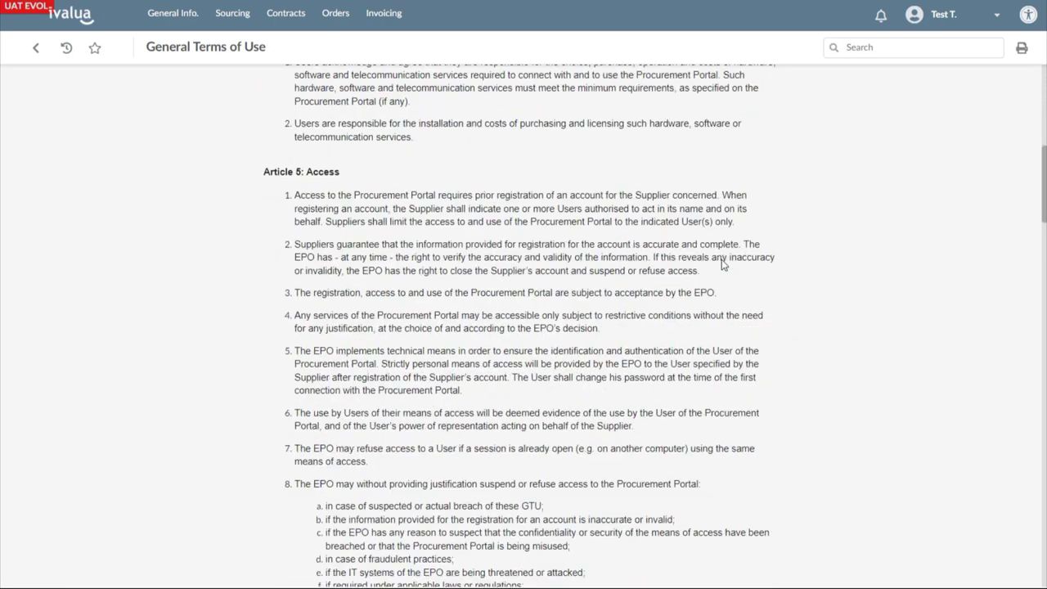
pyautogui.scroll(-15, 774, 284)
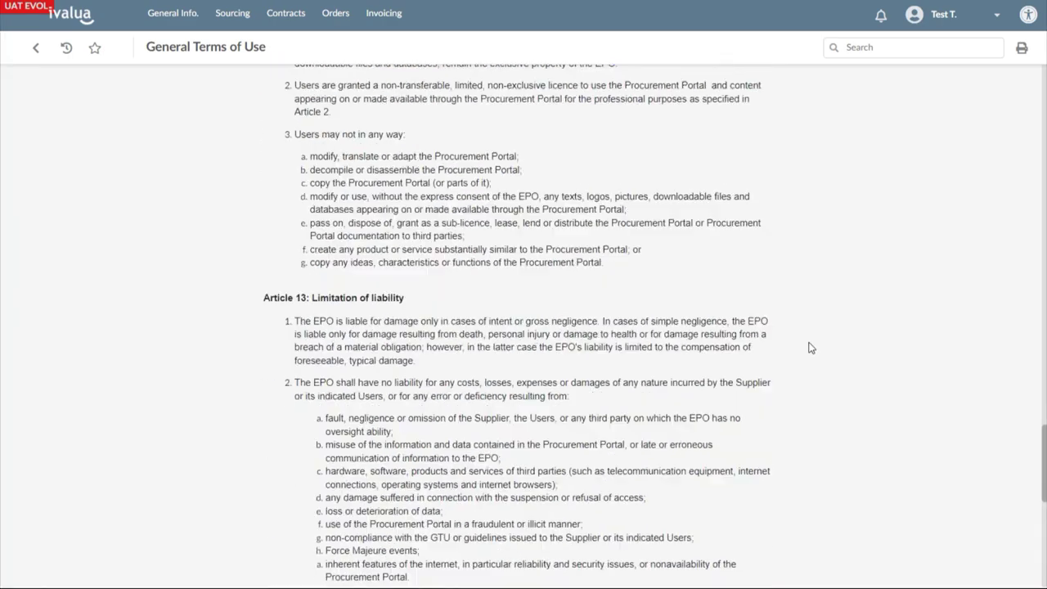
pyautogui.click(449, 526)
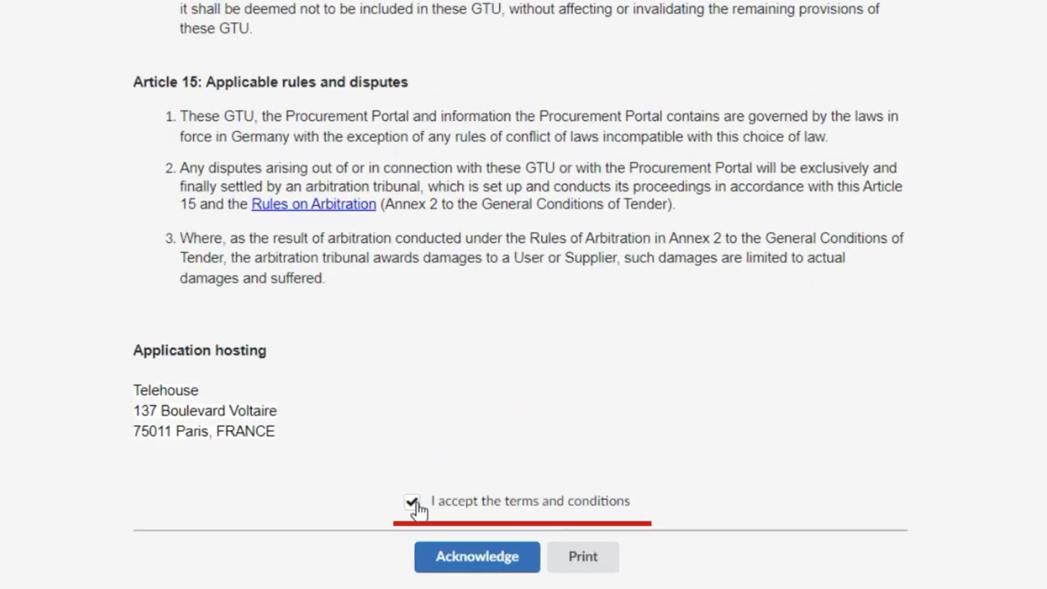
pyautogui.click(478, 556)
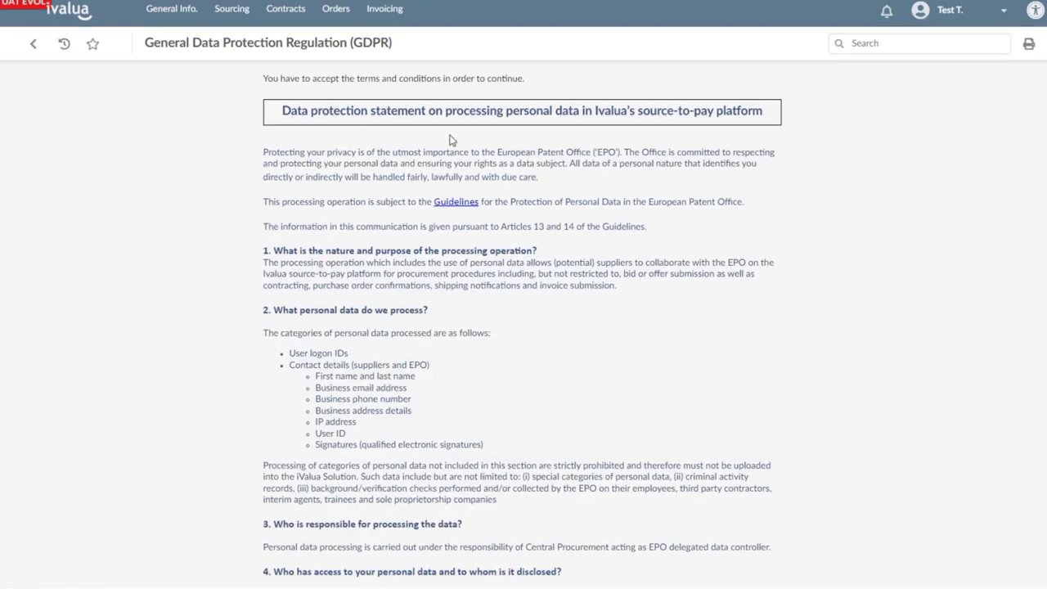
# Accept and acknowledge the GDPR data protection statement to reach the dashboard
pyautogui.scroll(-5, 1043, 369)
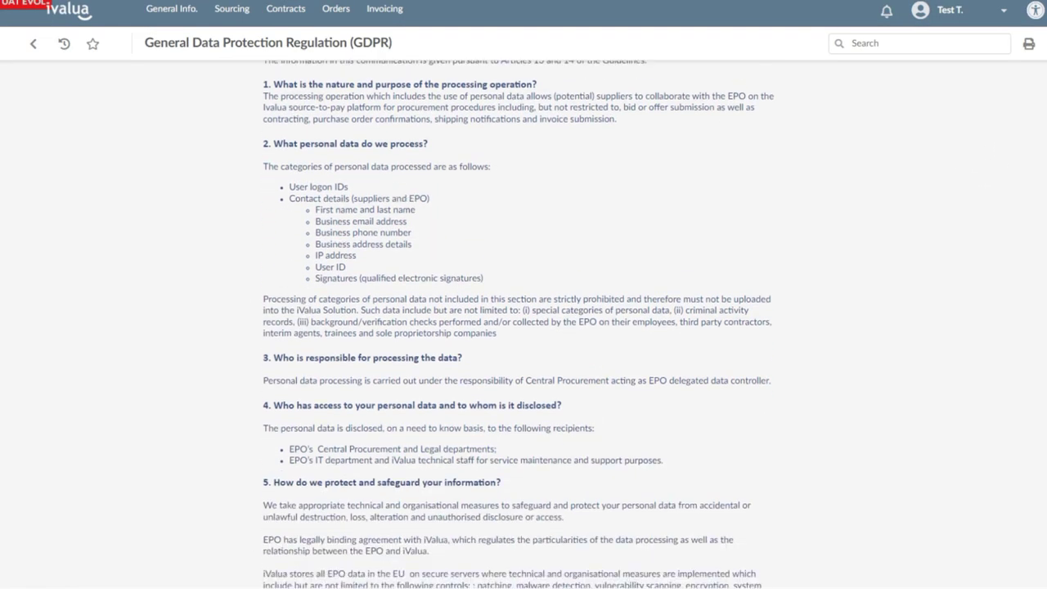
pyautogui.scroll(-6, 1042, 370)
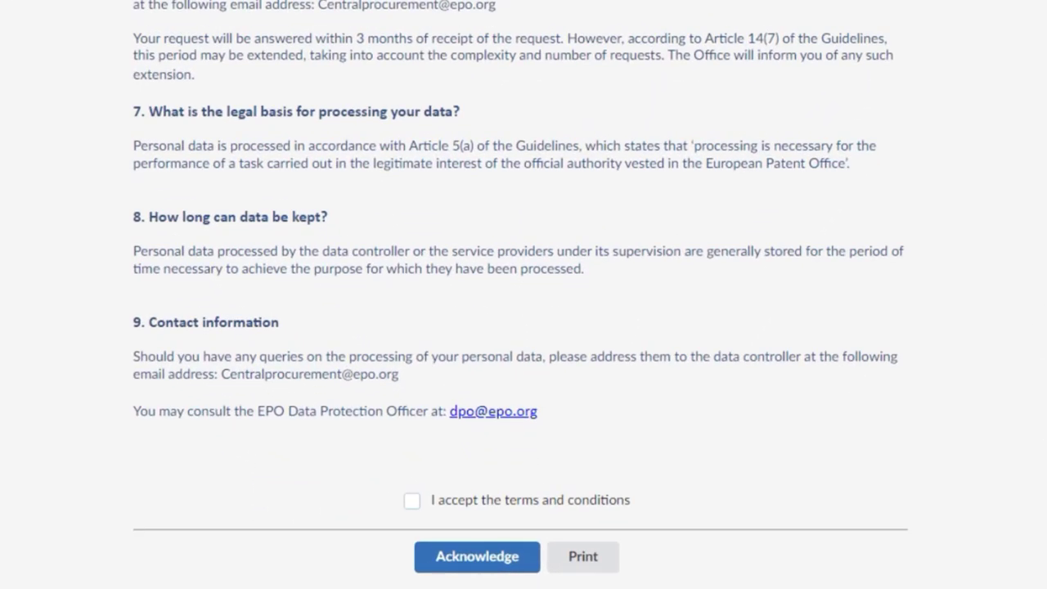
pyautogui.click(412, 504)
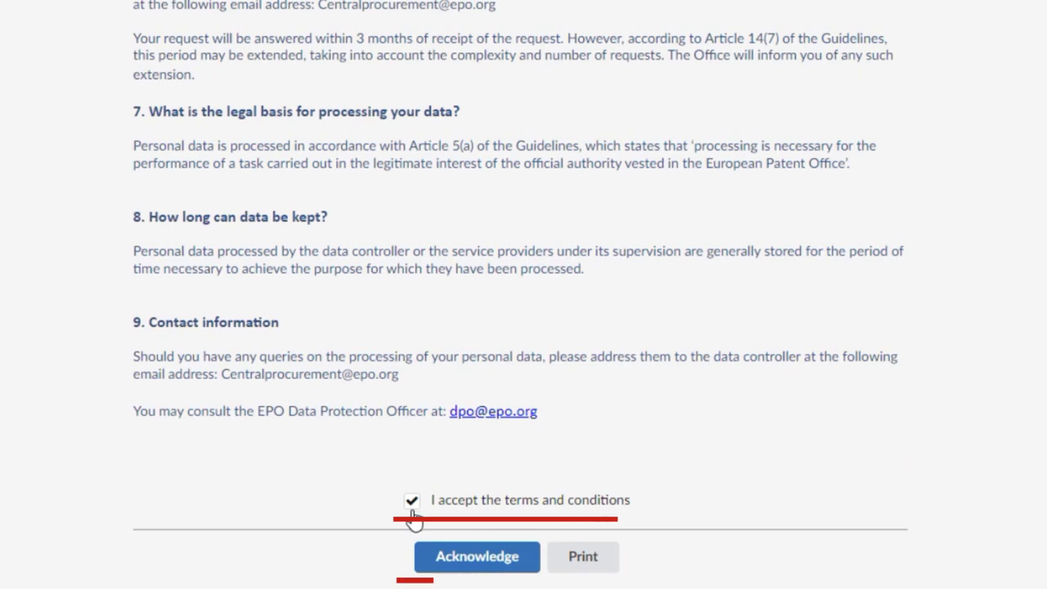
pyautogui.click(456, 565)
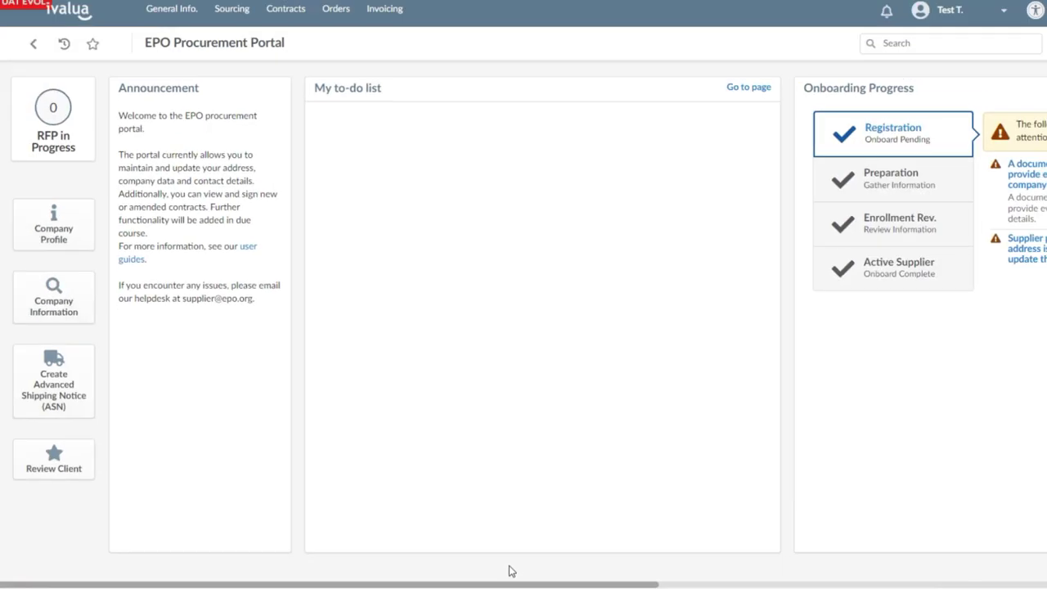